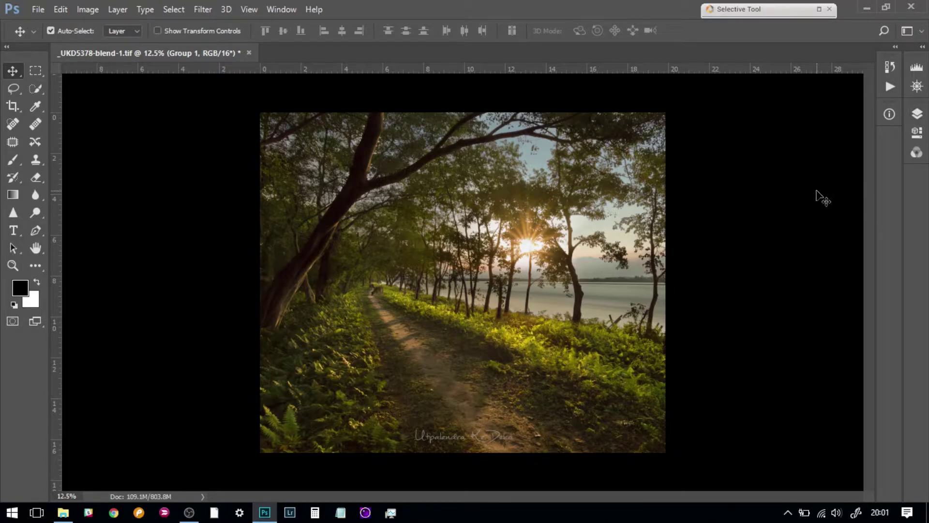
Step: Solo the _UKD5378 base exposure in the Layers panel, then make all layers visible again
click(917, 114)
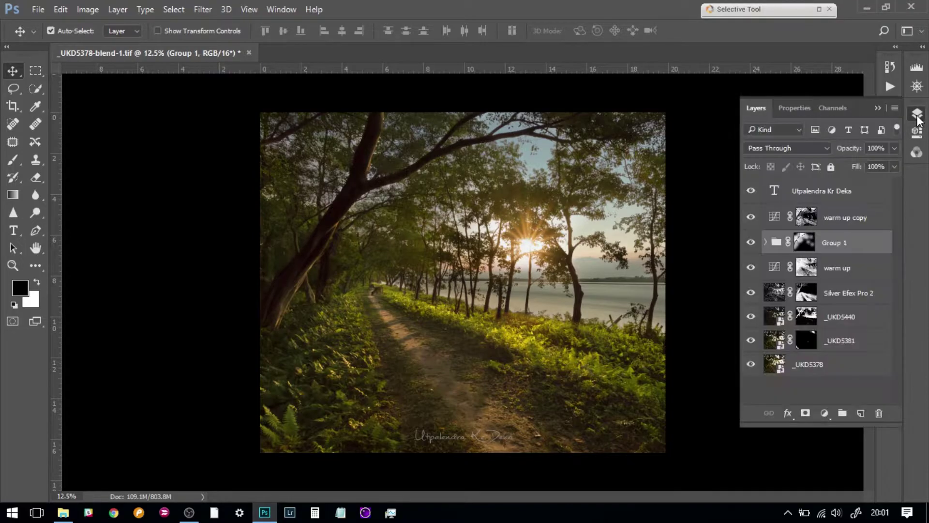
alt+click(752, 366)
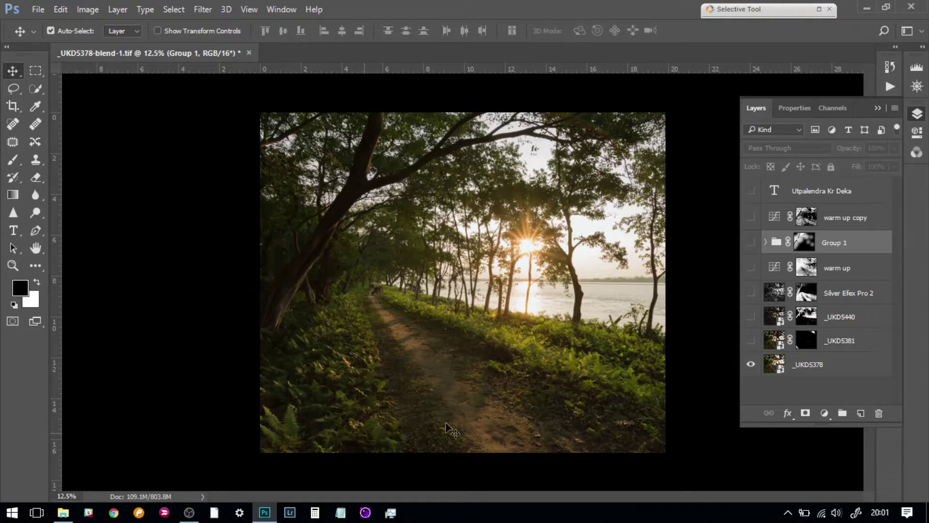
alt+click(750, 366)
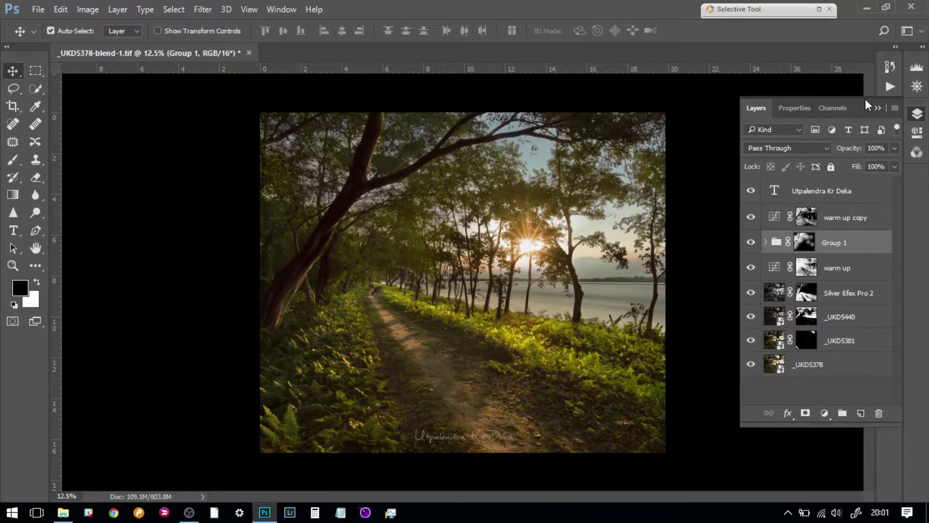
Step: Revert to the pre-crop history state and hide every layer except the _UKD5378 base exposure
click(890, 67)
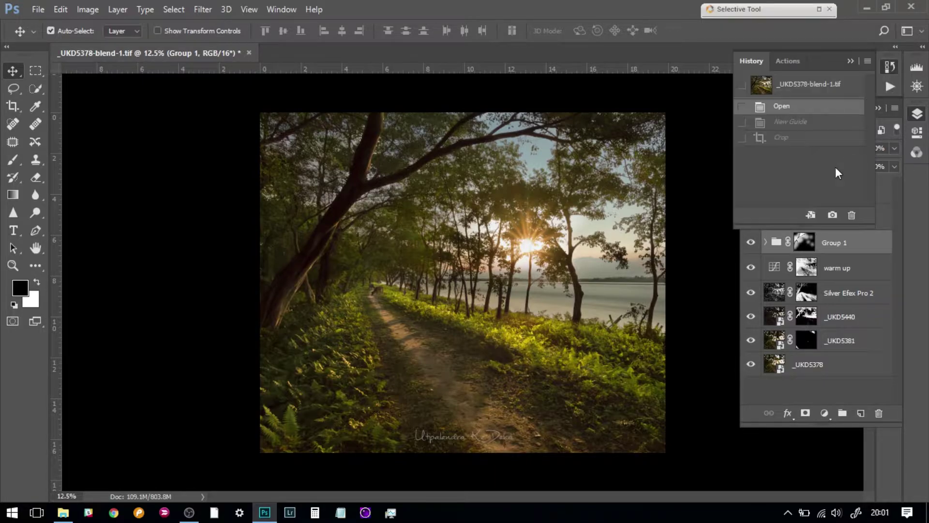
click(779, 139)
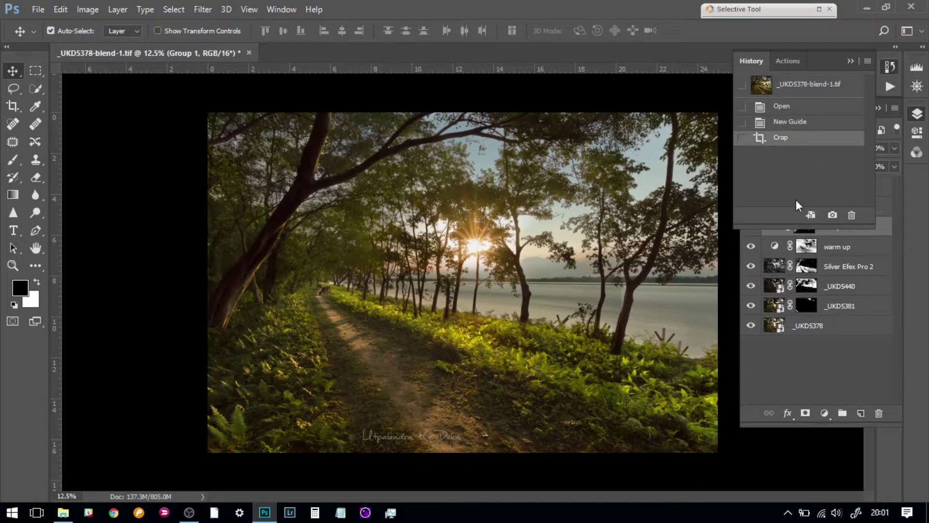
click(887, 69)
drag(752, 188, 747, 314)
click(751, 324)
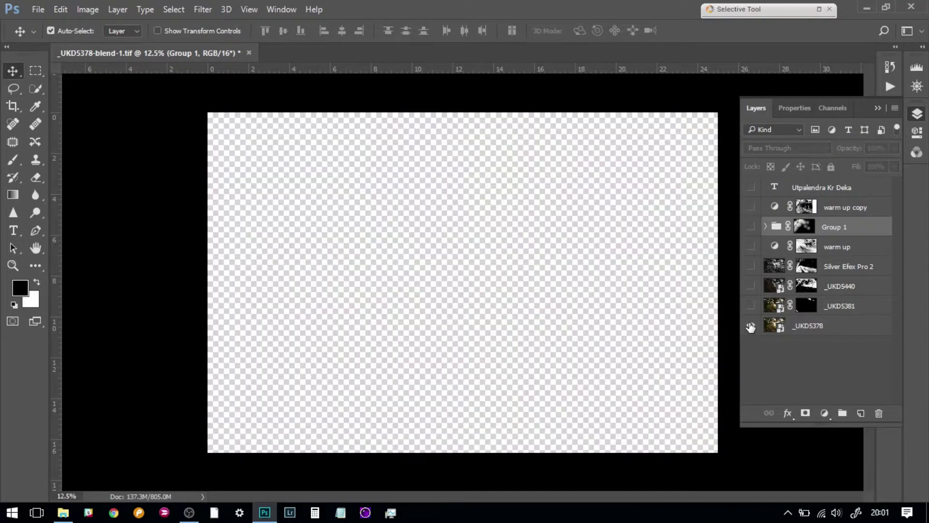
click(752, 324)
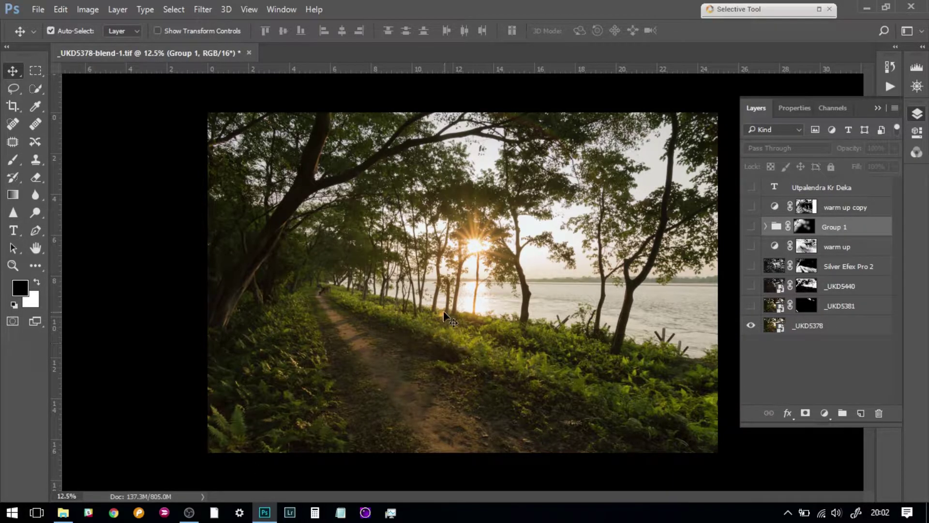
Step: Turn on _UKD5381 with its mask disabled and toggle it against the base shot
click(752, 310)
shift+click(812, 307)
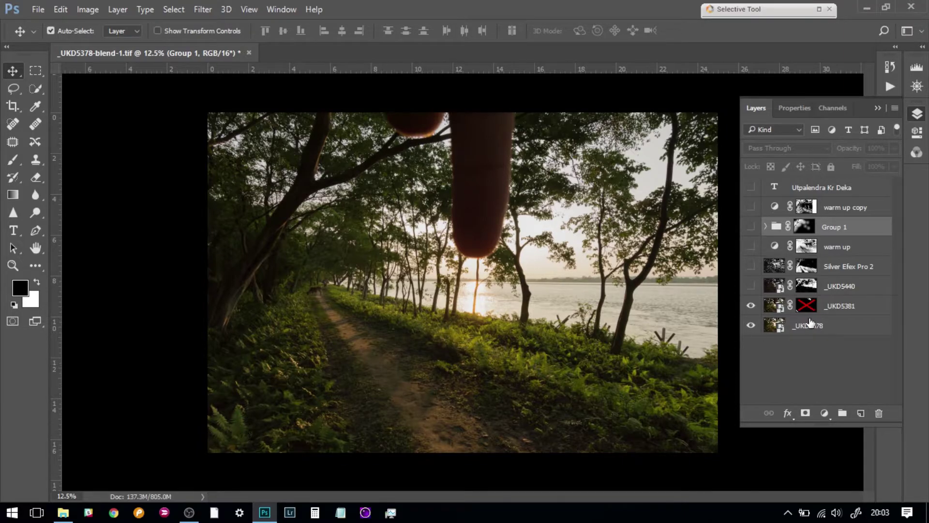
click(751, 307)
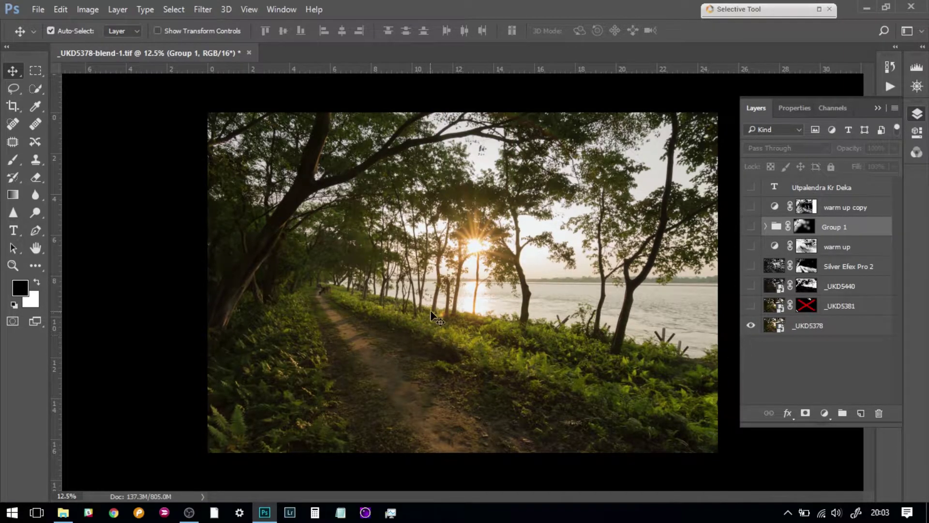
click(751, 307)
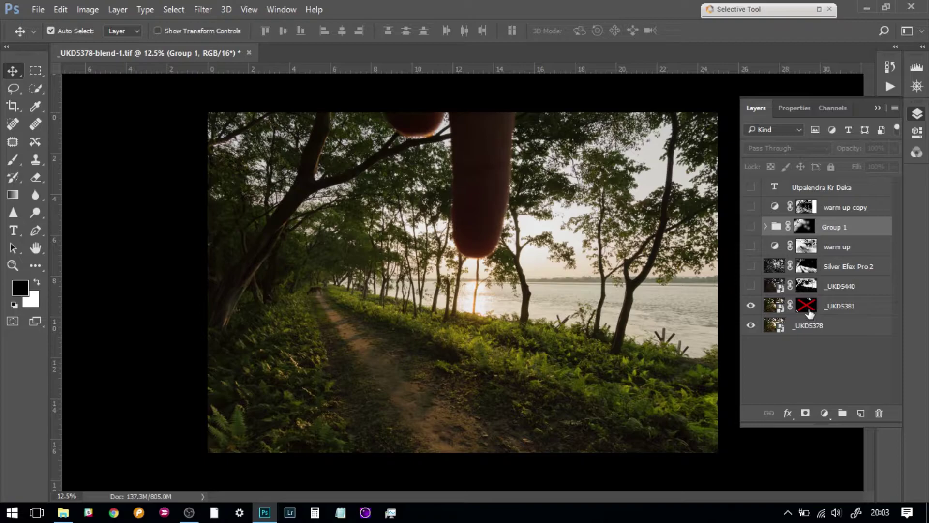
Step: Re-enable the _UKD5381 mask, inspect it on its own, then return to the photo
shift+click(808, 307)
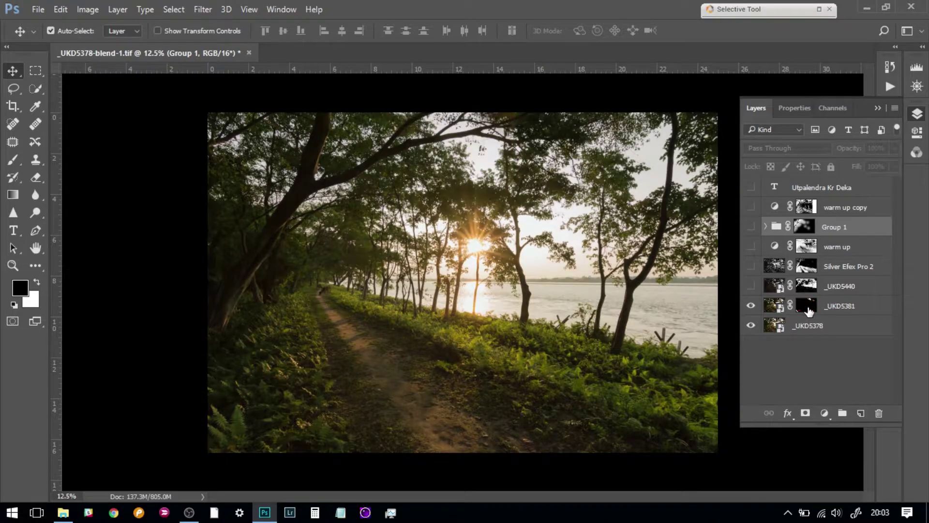
click(807, 307)
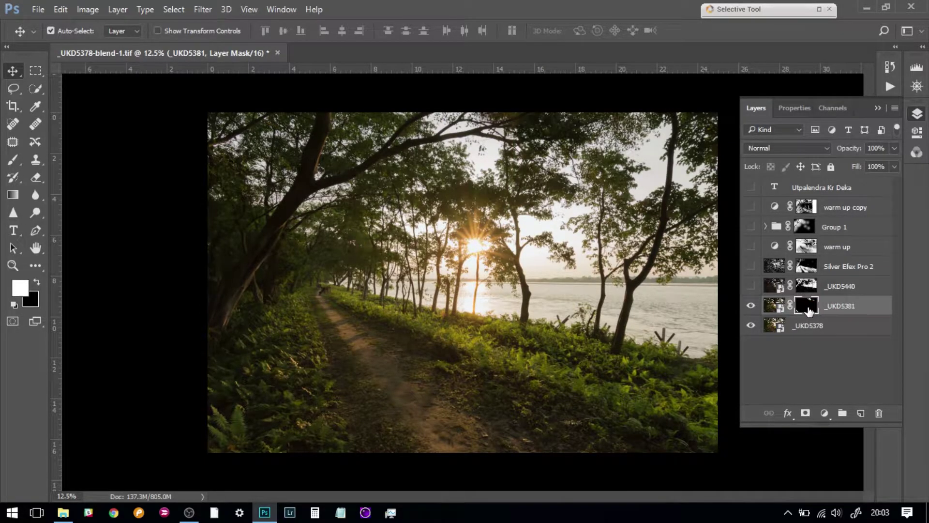
alt+click(807, 307)
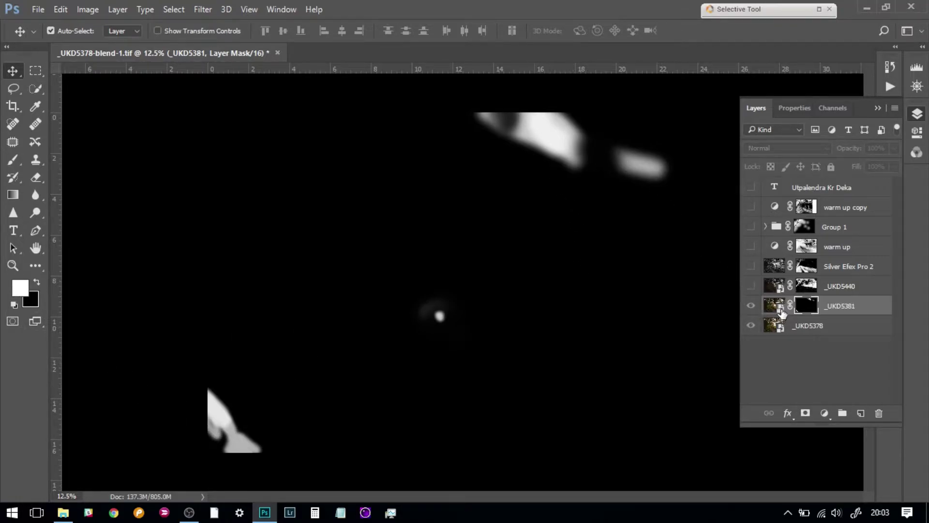
click(770, 309)
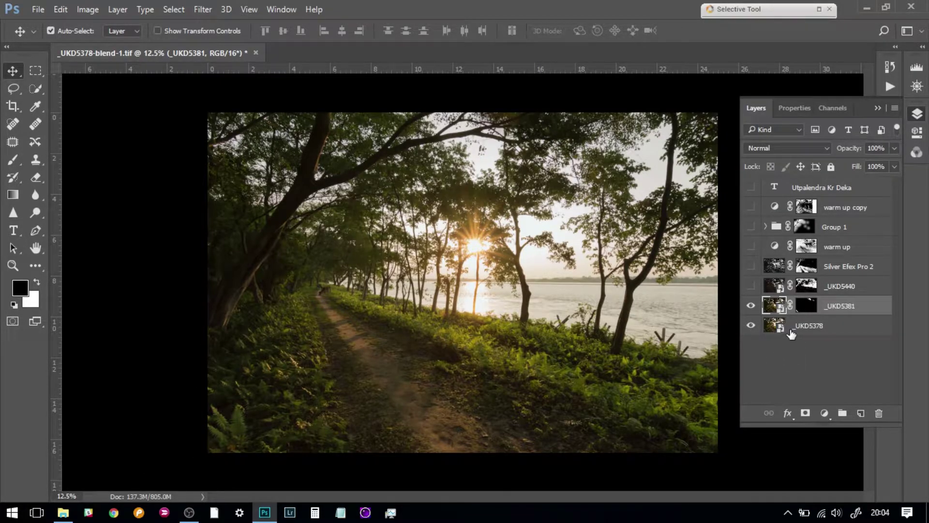
Step: Turn on _UKD5440 with its mask disabled and toggle it to compare the full exposure
click(751, 286)
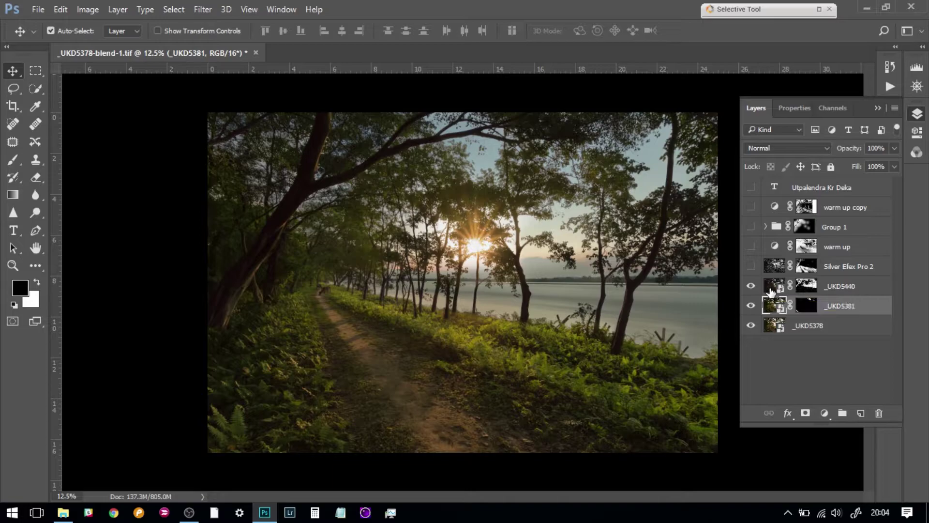
shift+click(807, 286)
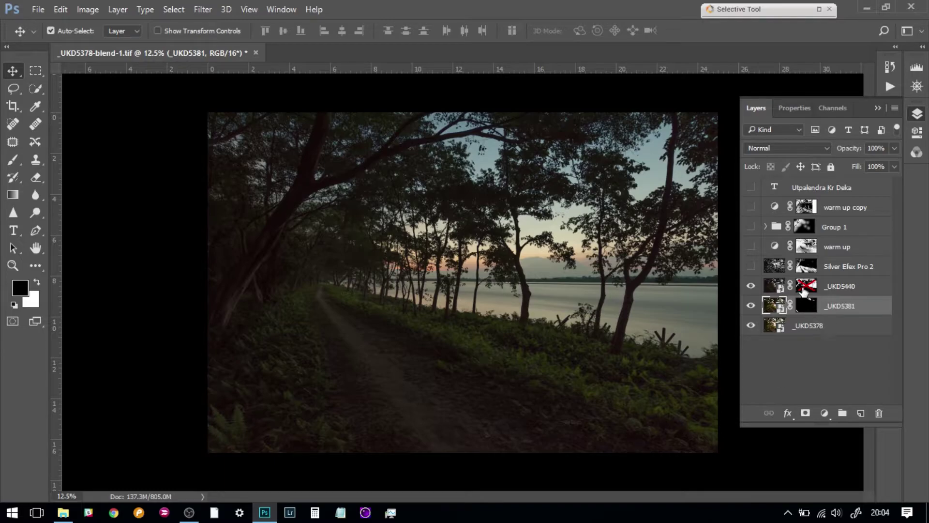
click(750, 286)
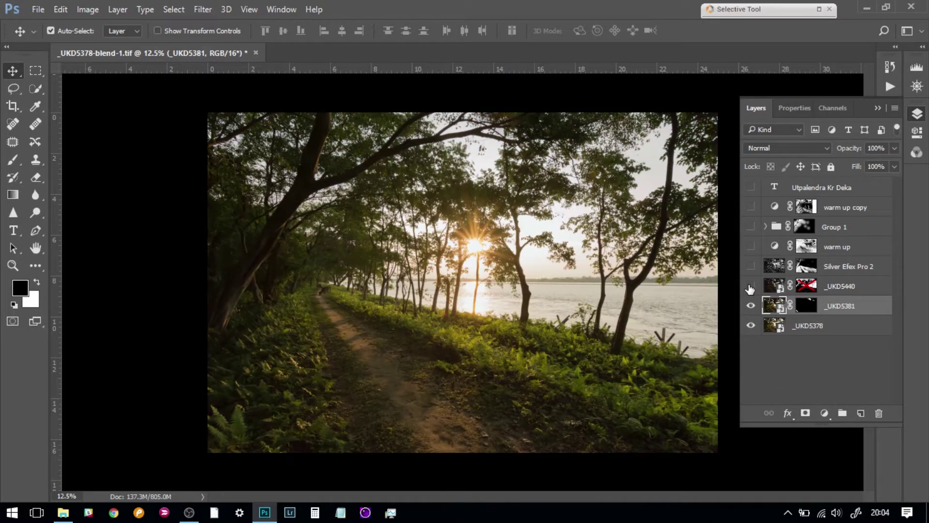
click(751, 287)
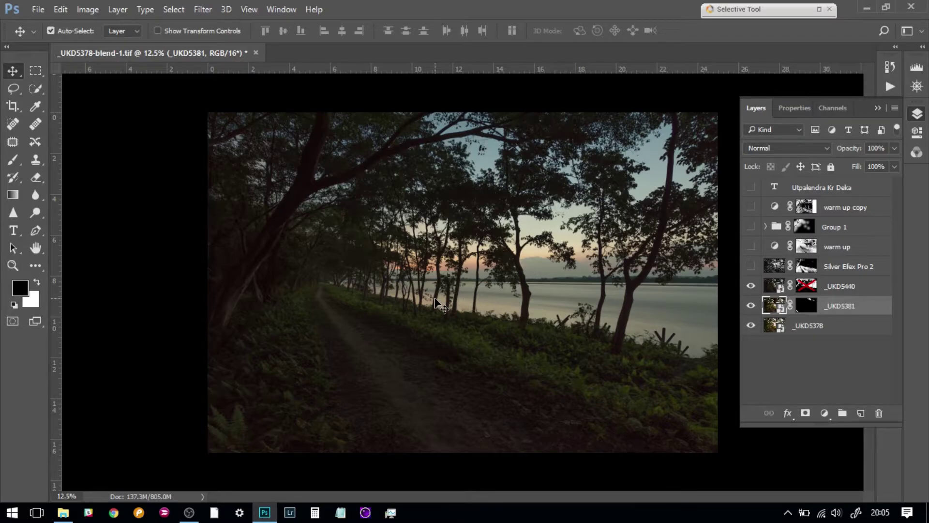
Step: Re-enable the _UKD5440 mask, view it alone, then compare the colour composite with the layer on and off
shift+click(806, 289)
alt+click(807, 290)
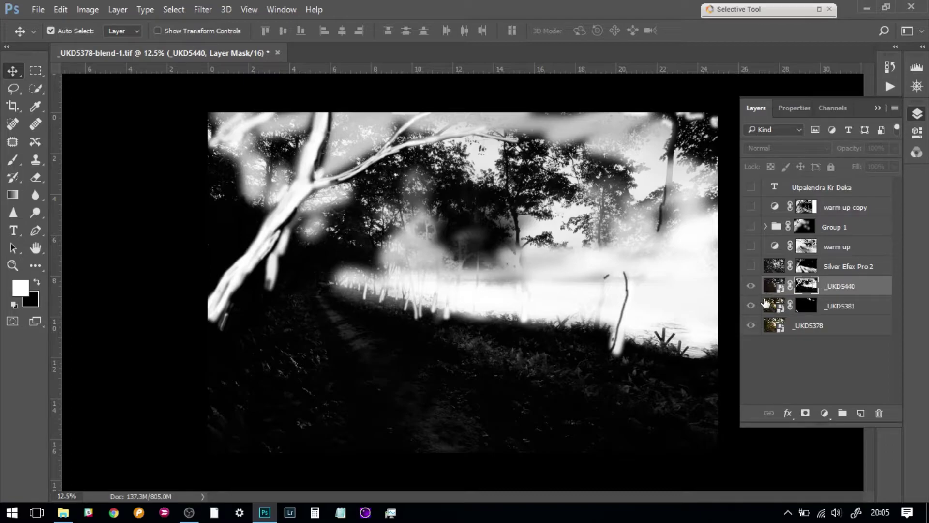
click(751, 289)
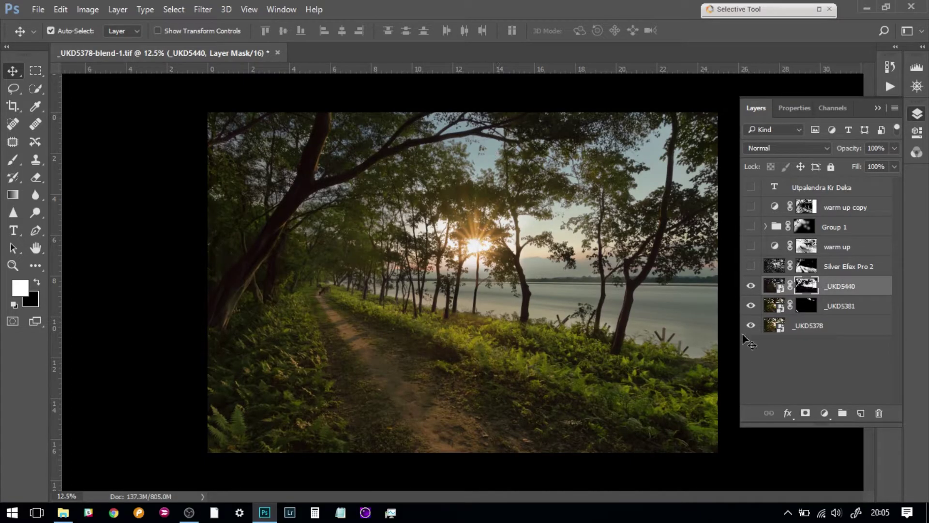
click(751, 286)
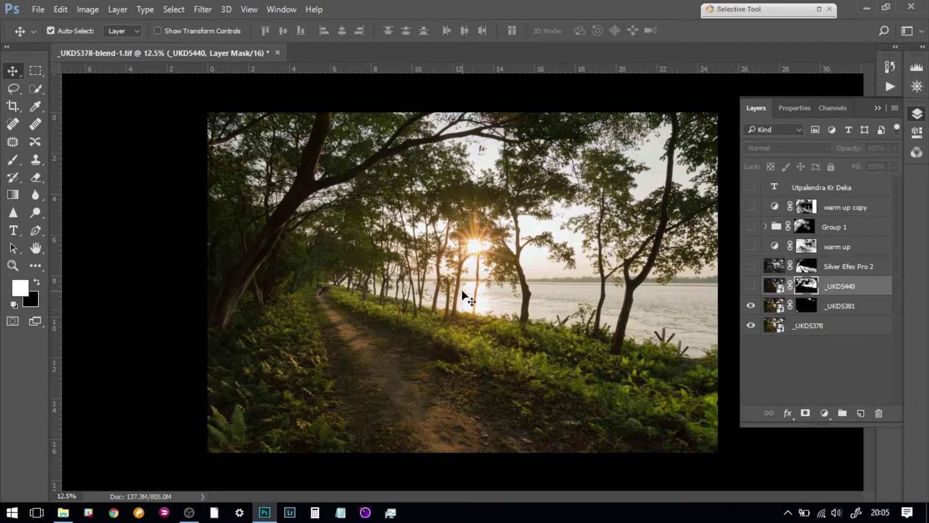
click(750, 289)
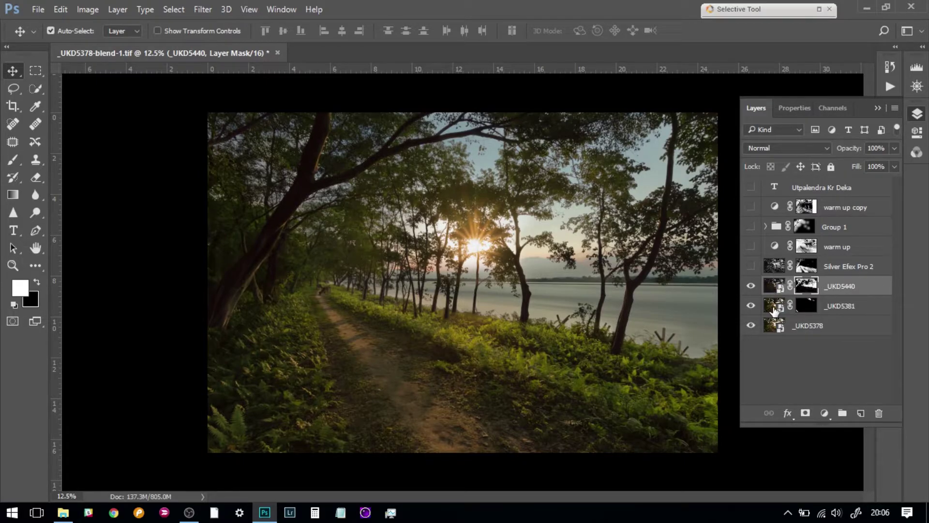
Step: Turn on the Silver Efex Pro 2 layer with its mask disabled and select it
shift+click(812, 269)
click(751, 266)
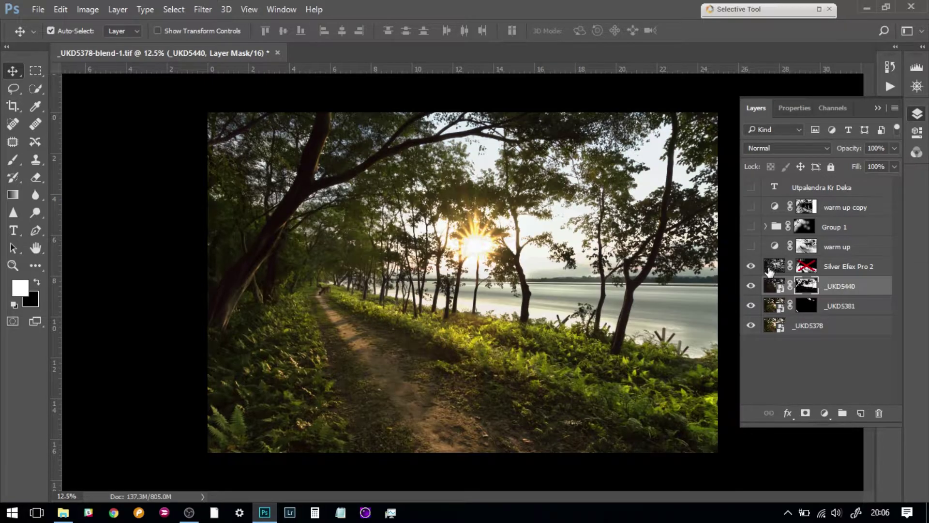
click(766, 270)
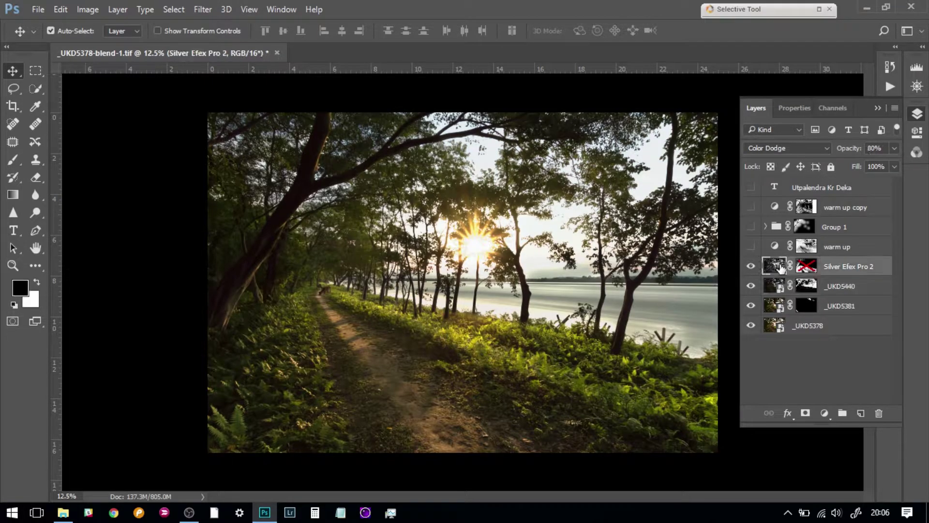
Step: Try Normal blending on Silver Efex Pro 2, compare it on and off, then set Color Dodge
click(815, 149)
click(774, 156)
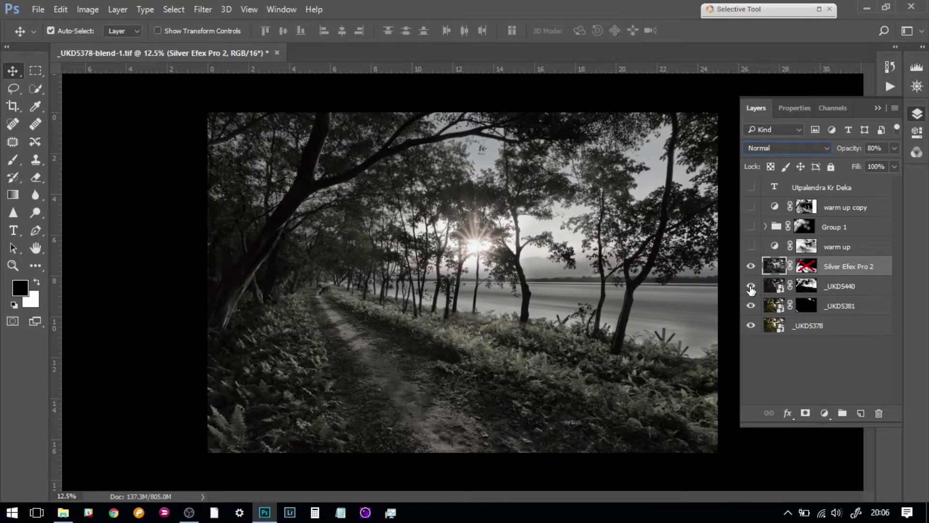
click(751, 266)
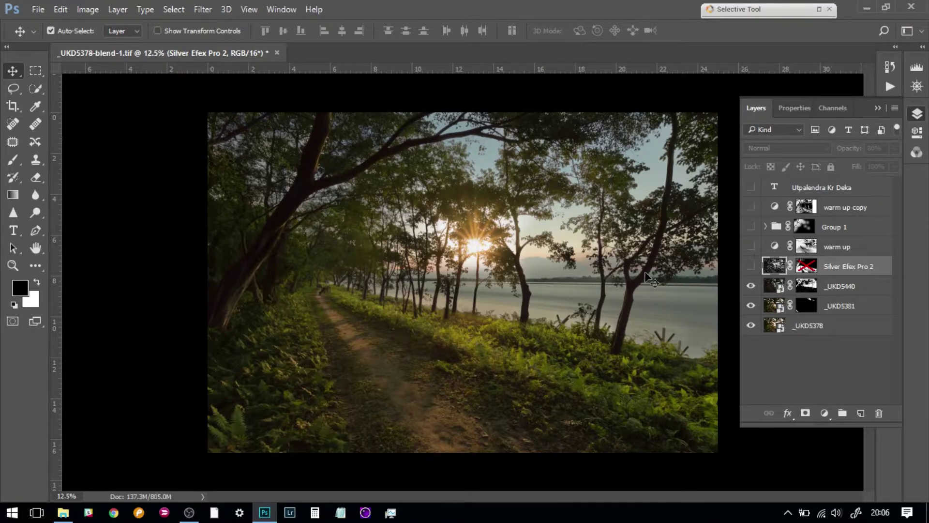
click(751, 269)
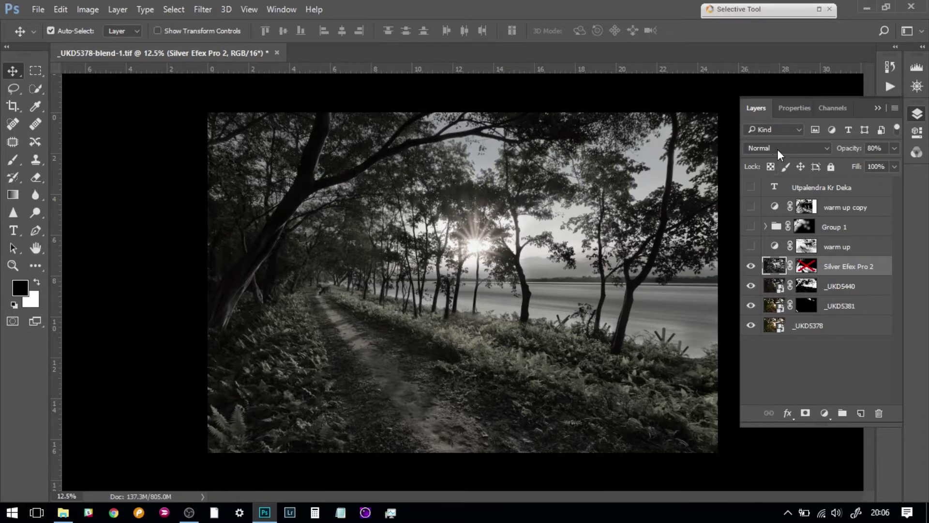
click(777, 149)
click(766, 251)
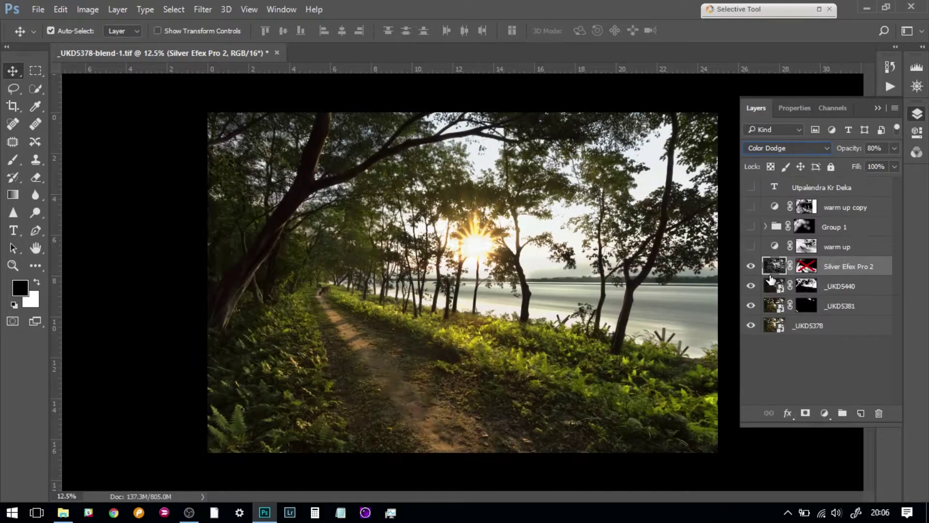
Step: Re-enable the Silver Efex Pro 2 layer mask
shift+click(805, 269)
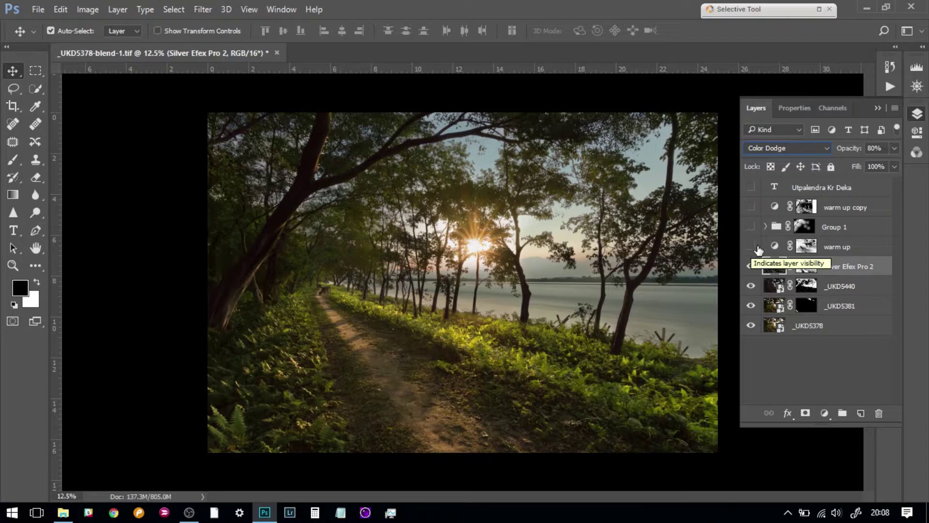
Step: Lift the warm up curve's midpoint to 120 in / 147 out, then turn the layer on and compare
double_click(775, 247)
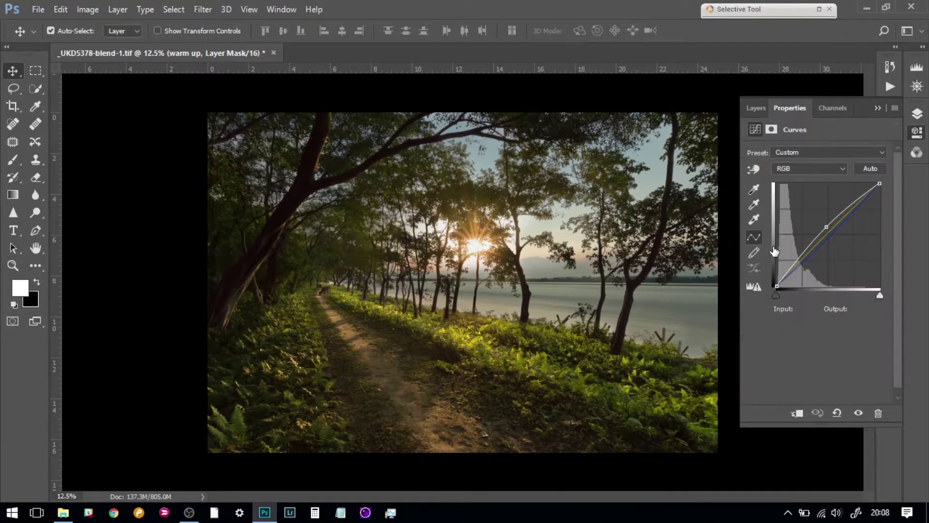
drag(827, 230, 826, 226)
click(755, 109)
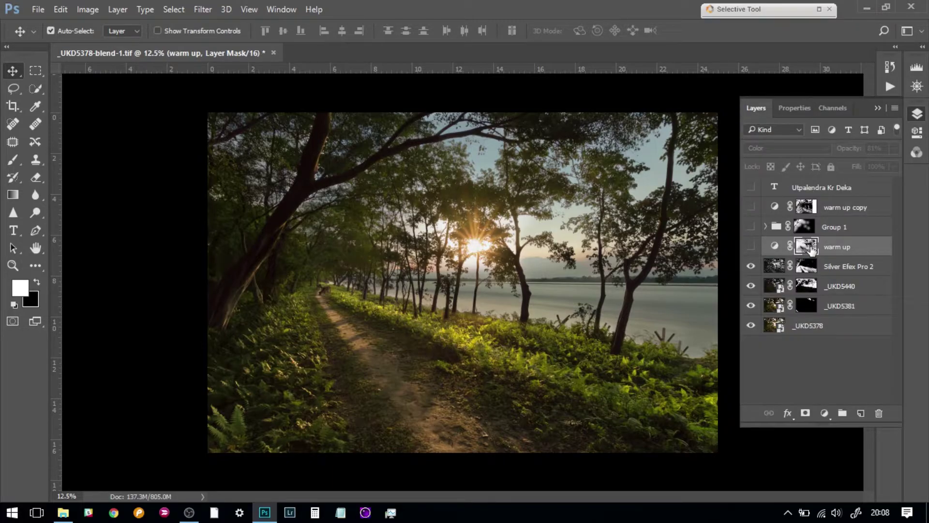
click(751, 246)
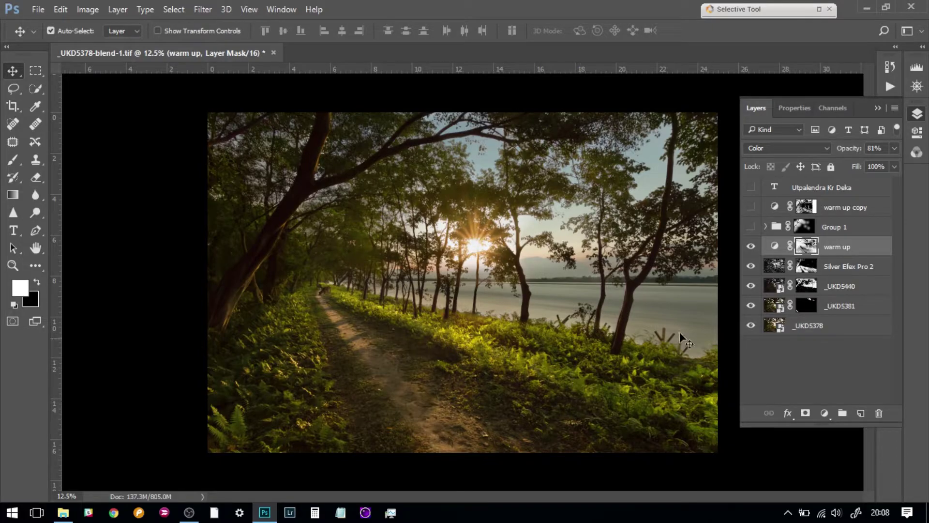
click(752, 248)
click(752, 247)
click(771, 148)
scroll(770, 194, up, 3)
click(756, 162)
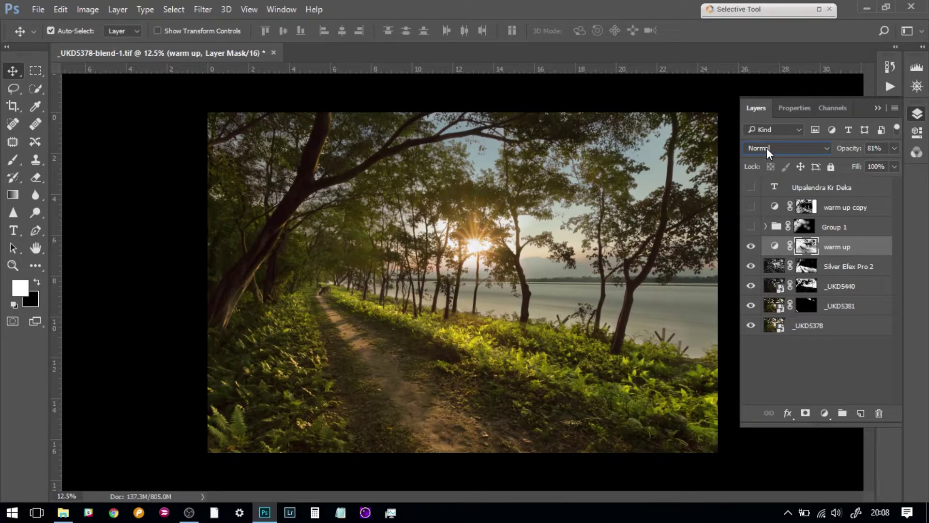
click(767, 147)
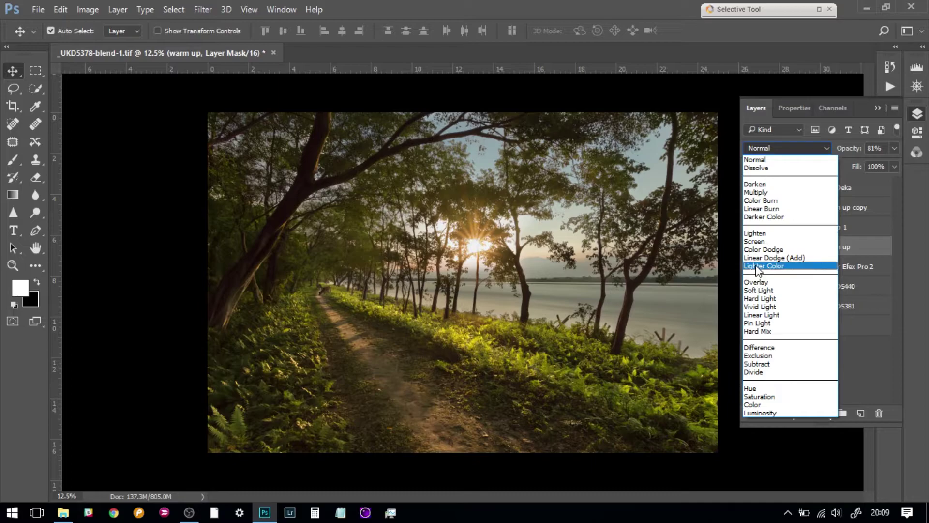
click(755, 405)
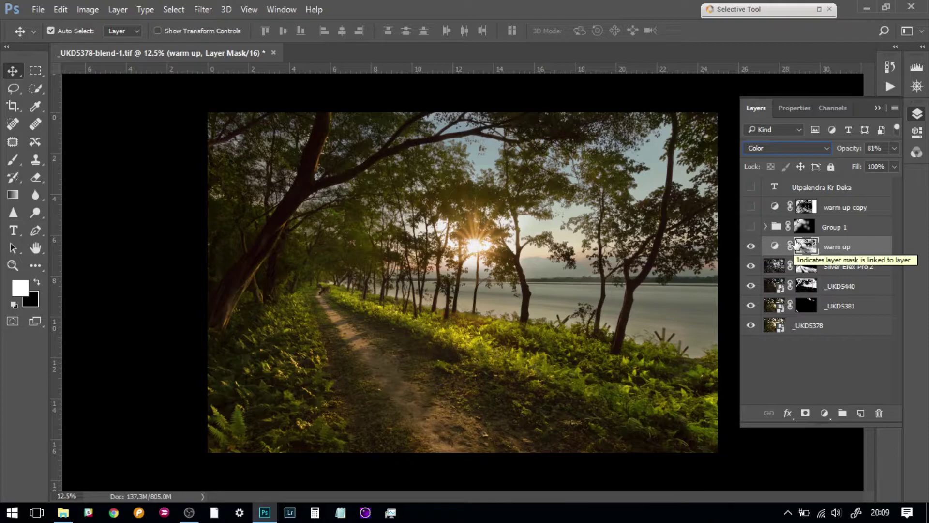
Step: Set the warm up copy curves layer inside Group 1 to Luminosity blending
click(766, 227)
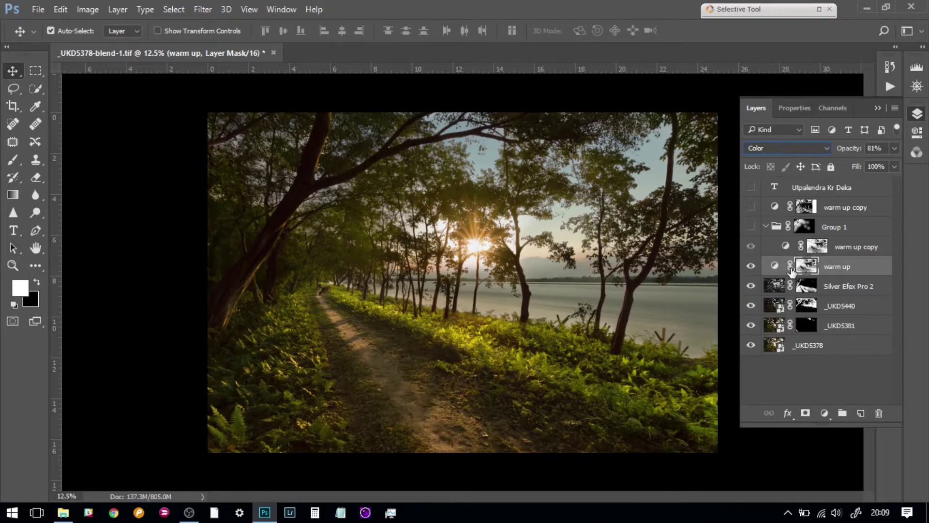
click(778, 246)
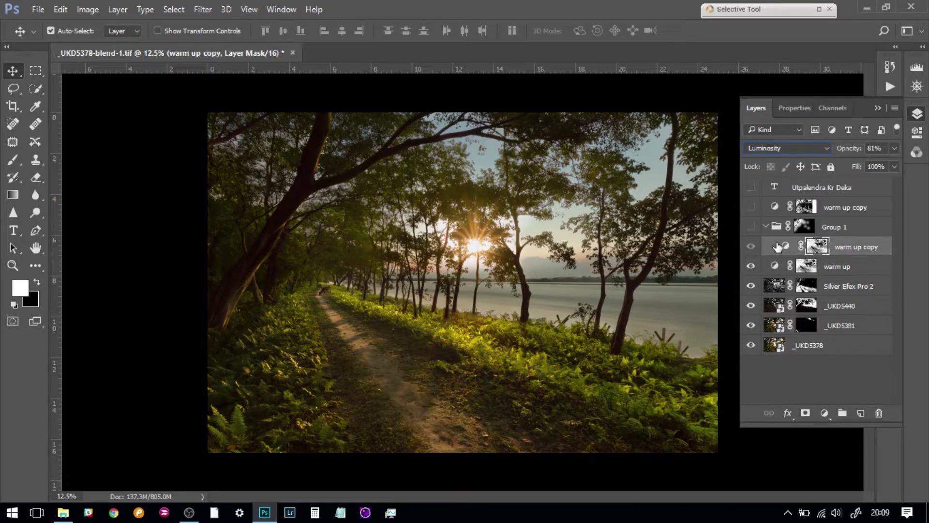
click(771, 149)
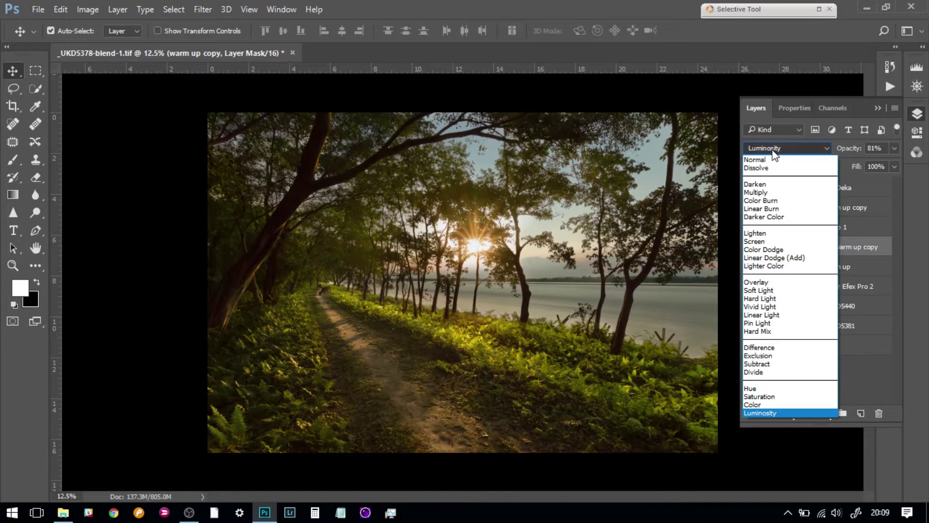
click(773, 152)
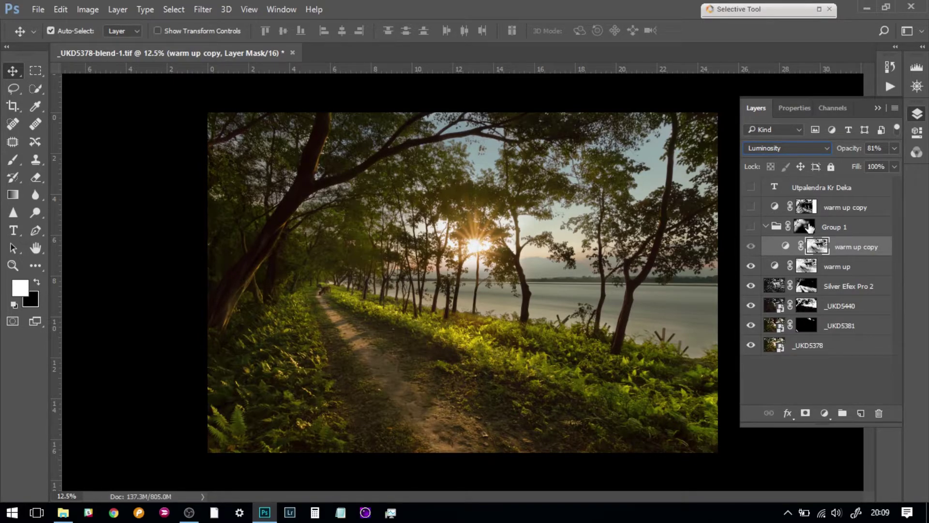
Step: Turn Group 1 on, toggling it off and on to compare, then collapse it
click(751, 228)
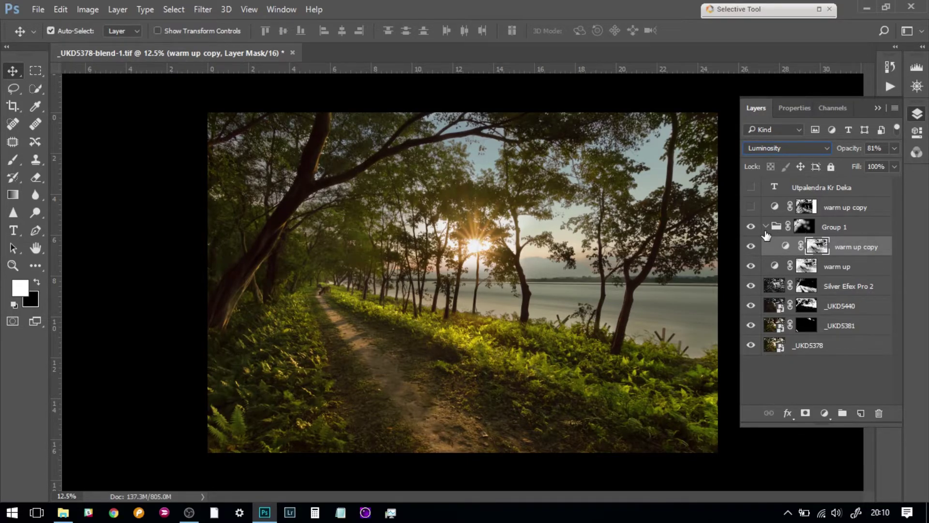
click(751, 227)
click(751, 228)
click(750, 227)
click(751, 227)
click(765, 226)
click(794, 228)
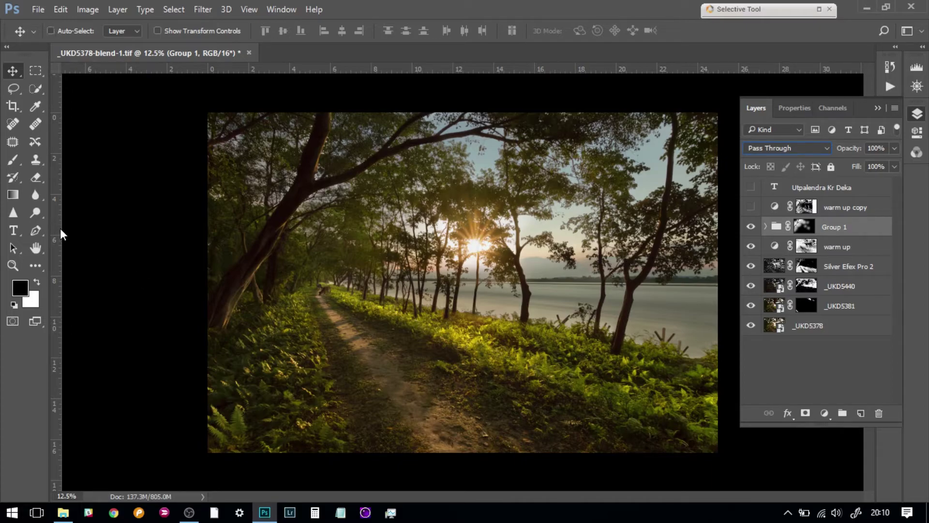
Step: Crop the image's right side in to the vertical guide for a squarer frame
key(ctrl+semicolon)
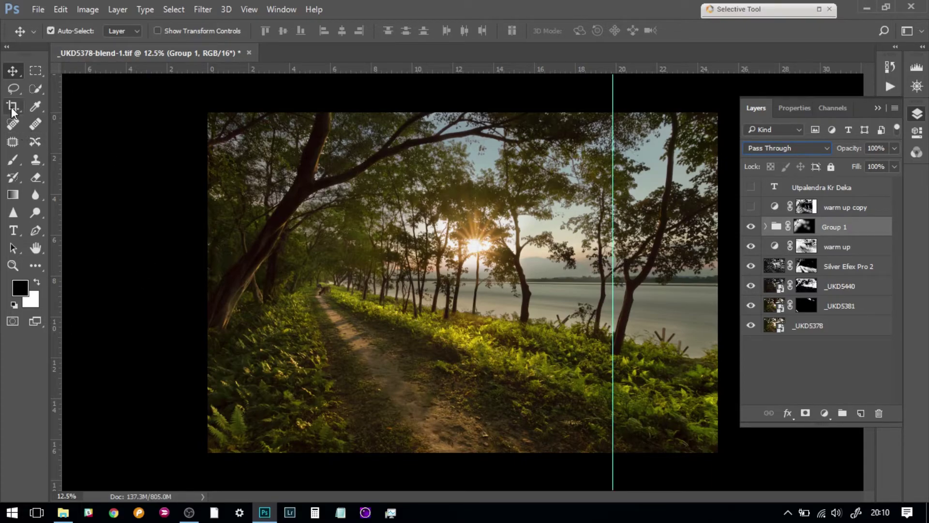
click(12, 110)
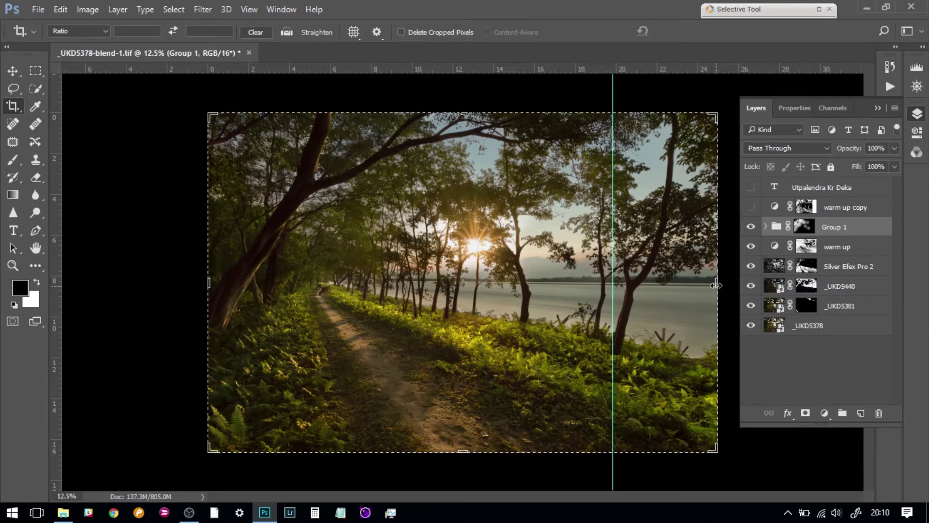
drag(717, 285, 665, 296)
key(Return)
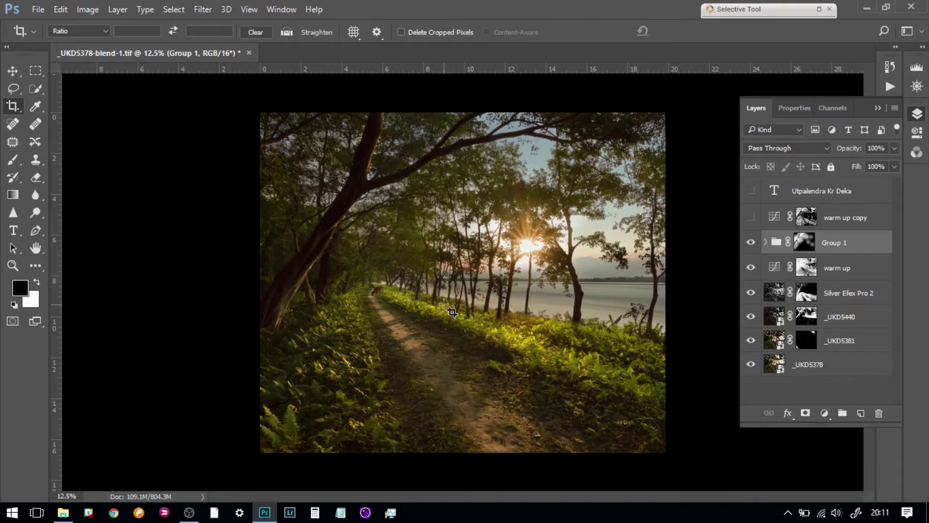
click(13, 71)
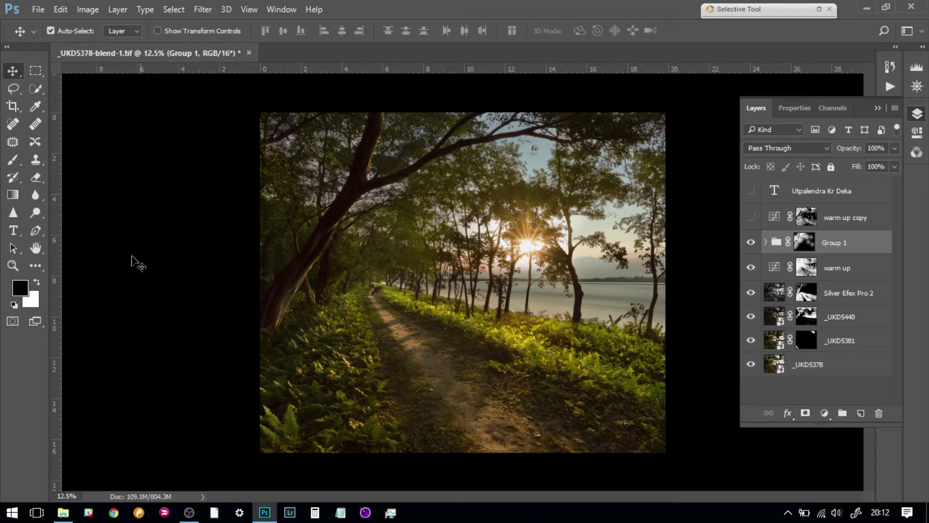
Step: Change the pasteboard surround colour from black to white
right_click(171, 228)
click(214, 316)
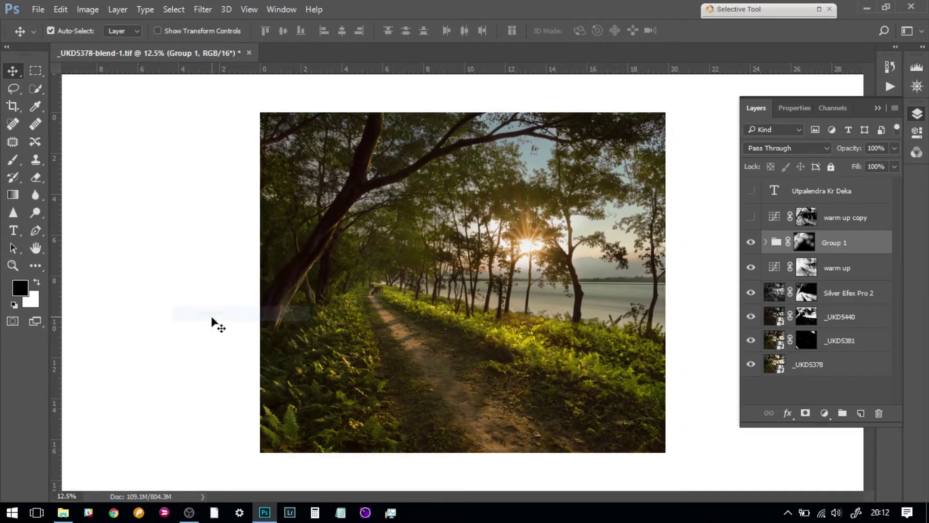
Step: Show the warm up copy layer and add midtone and shadow points to its RGB curve to lift shadows
click(751, 217)
double_click(778, 223)
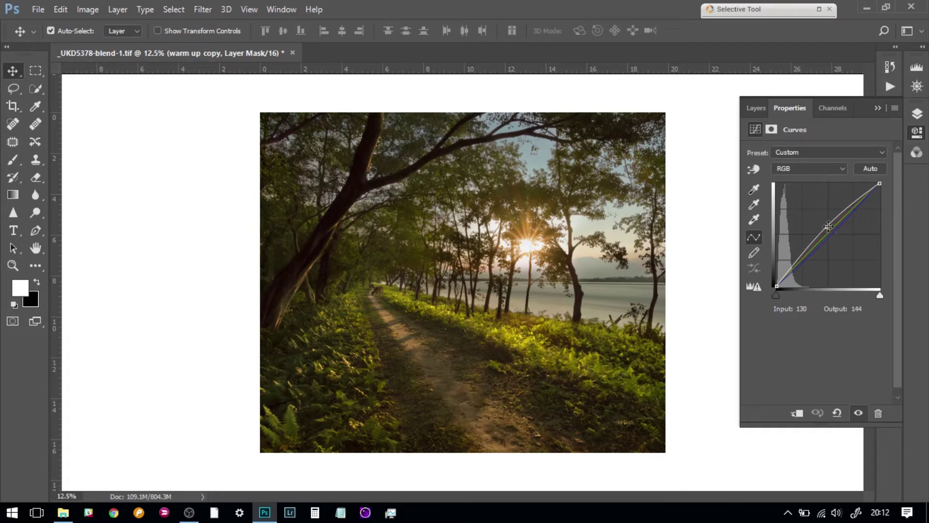
click(827, 226)
click(787, 270)
click(753, 111)
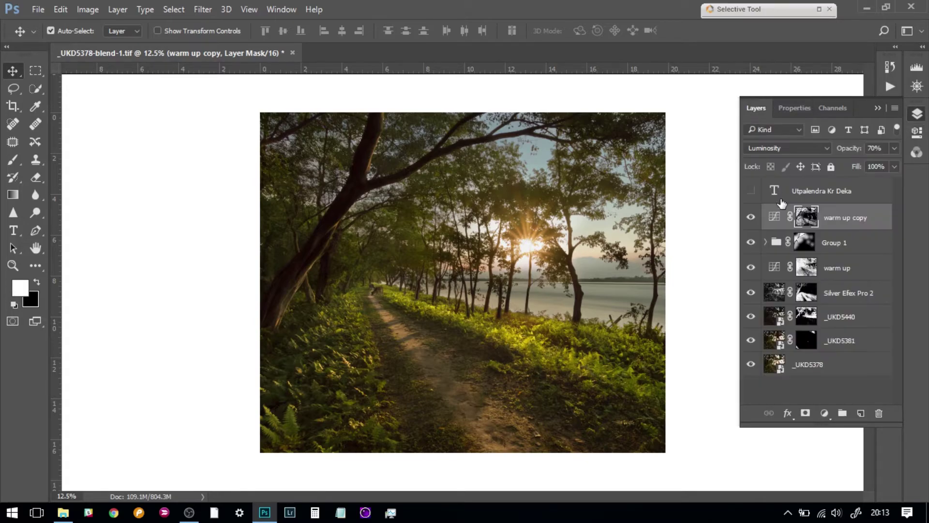
shift+click(809, 223)
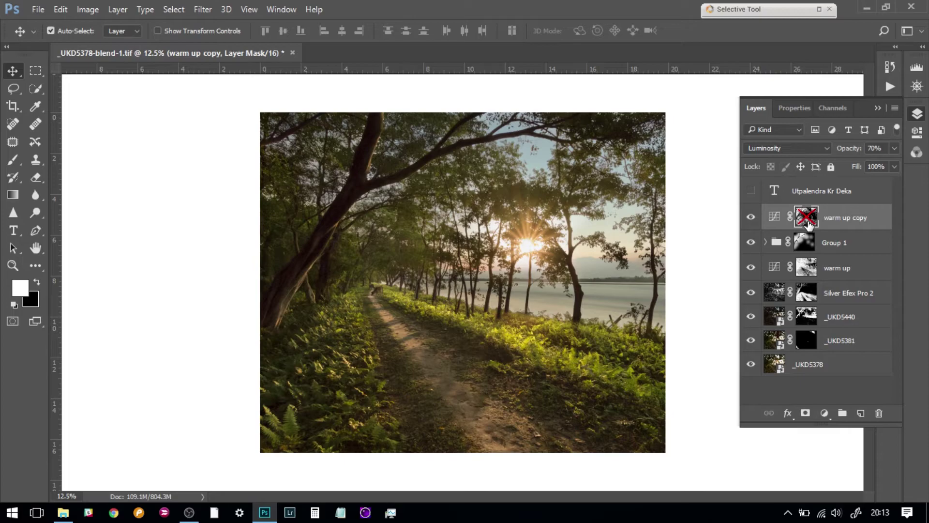
shift+click(809, 223)
alt+click(809, 224)
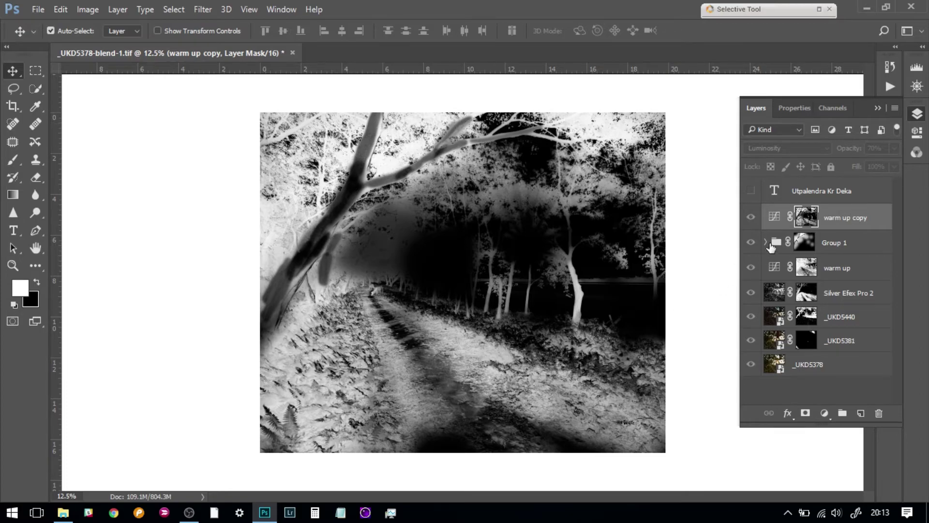
click(774, 218)
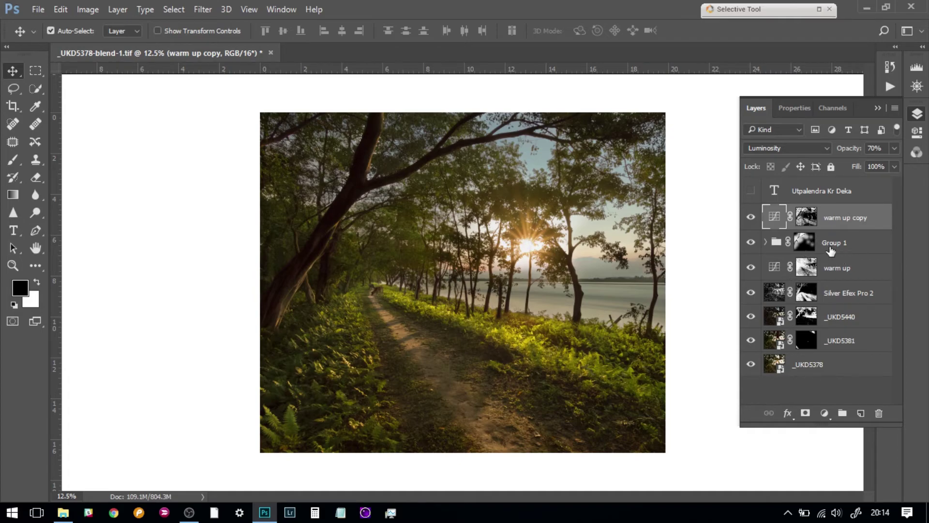
Step: Show the signature text layer, then solo the _UKD5378 base image to compare before and after
click(752, 193)
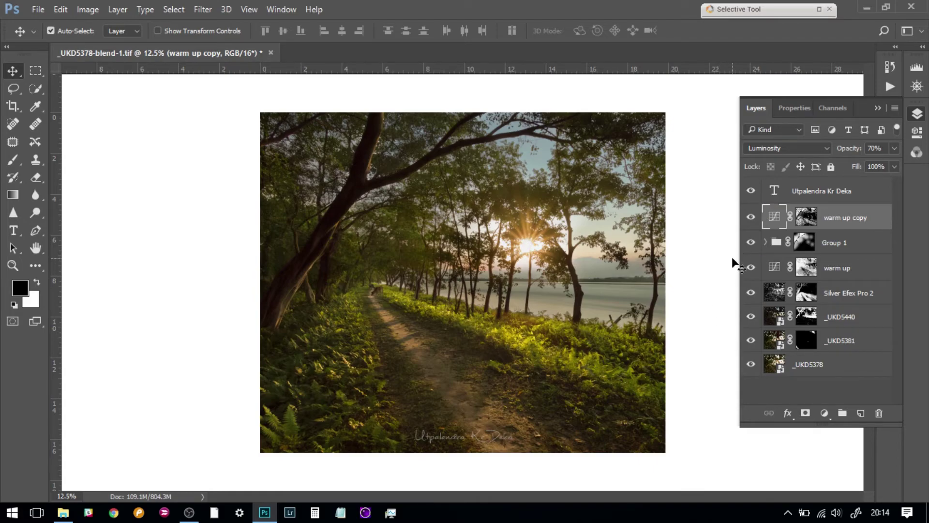
alt+click(751, 365)
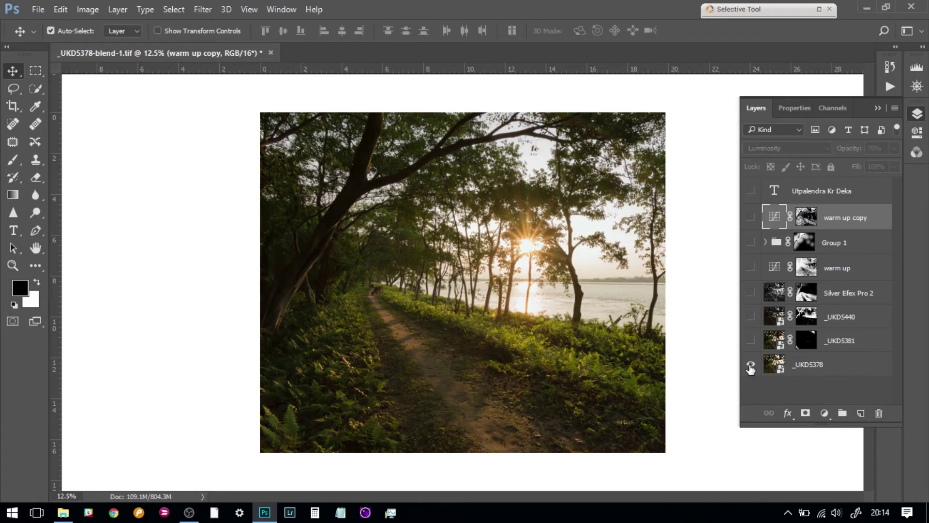
alt+click(751, 366)
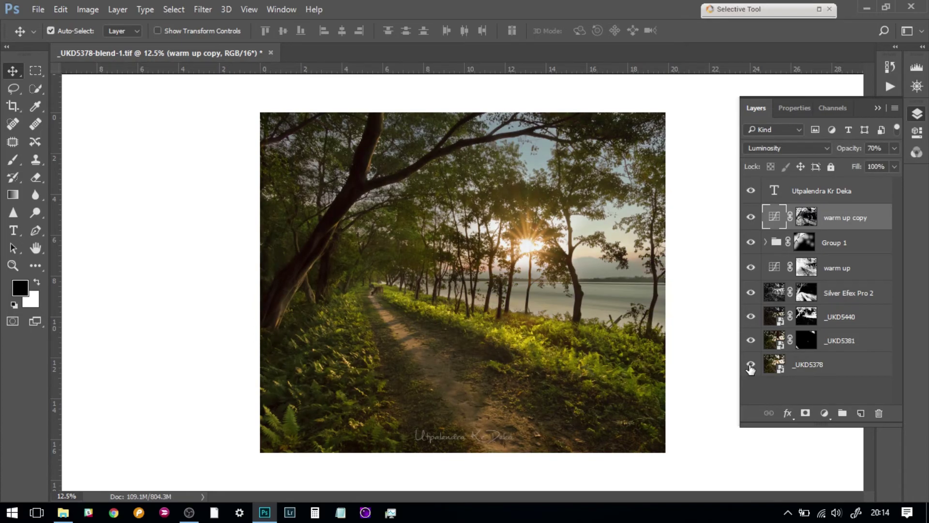